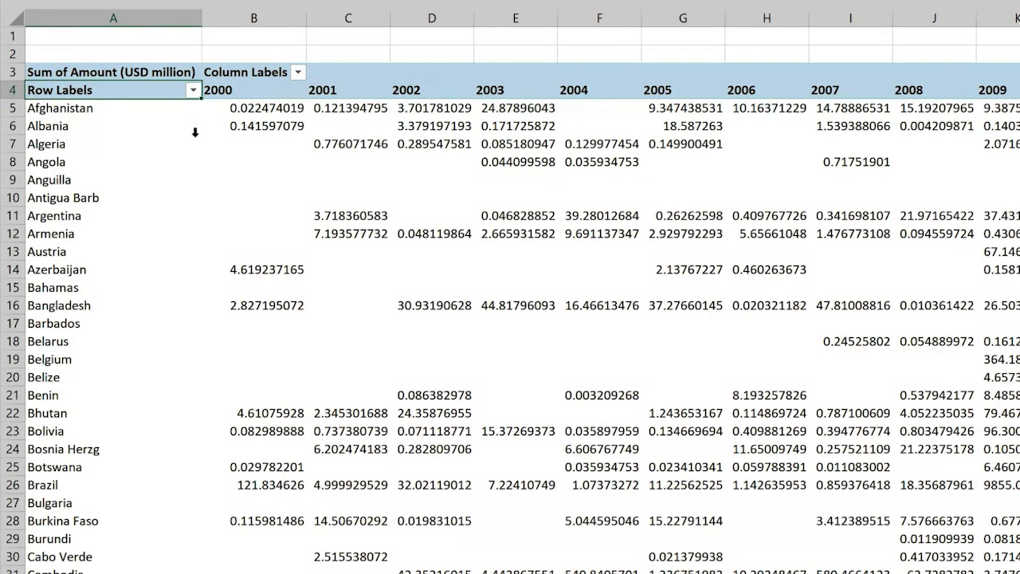
Filter the pivot table's column labels to show only the year 2001.
click(299, 72)
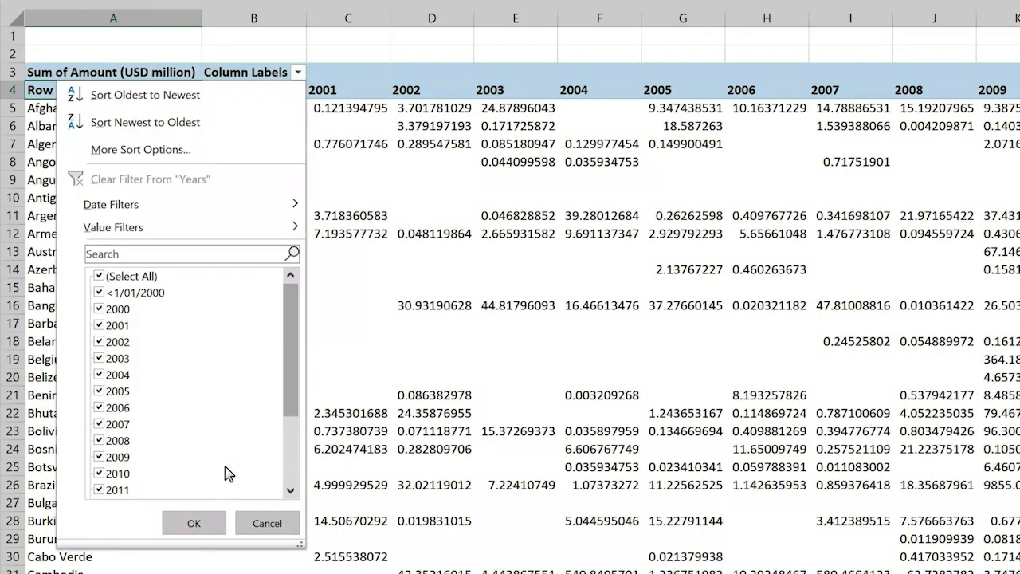
click(98, 277)
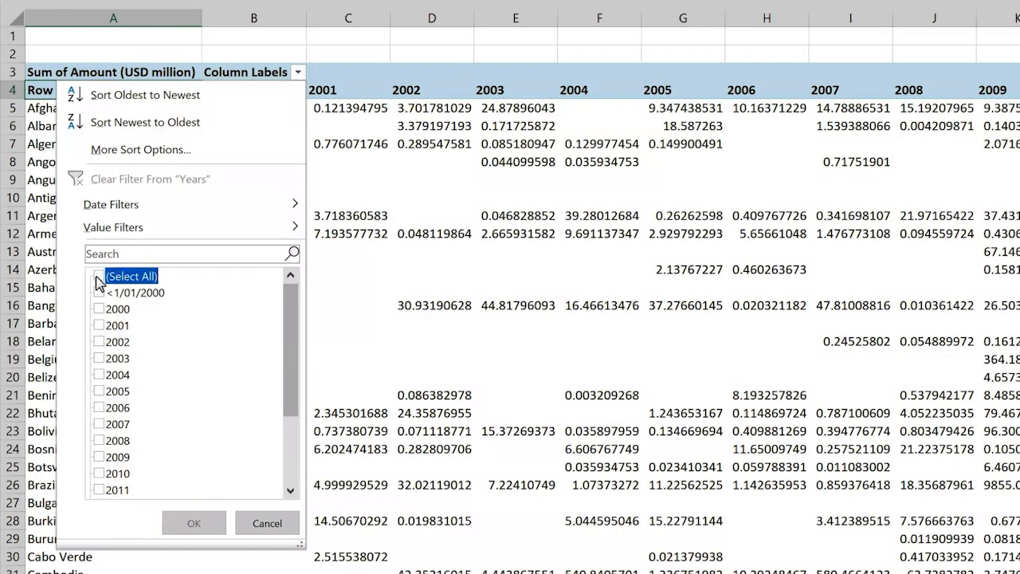
click(99, 325)
click(211, 523)
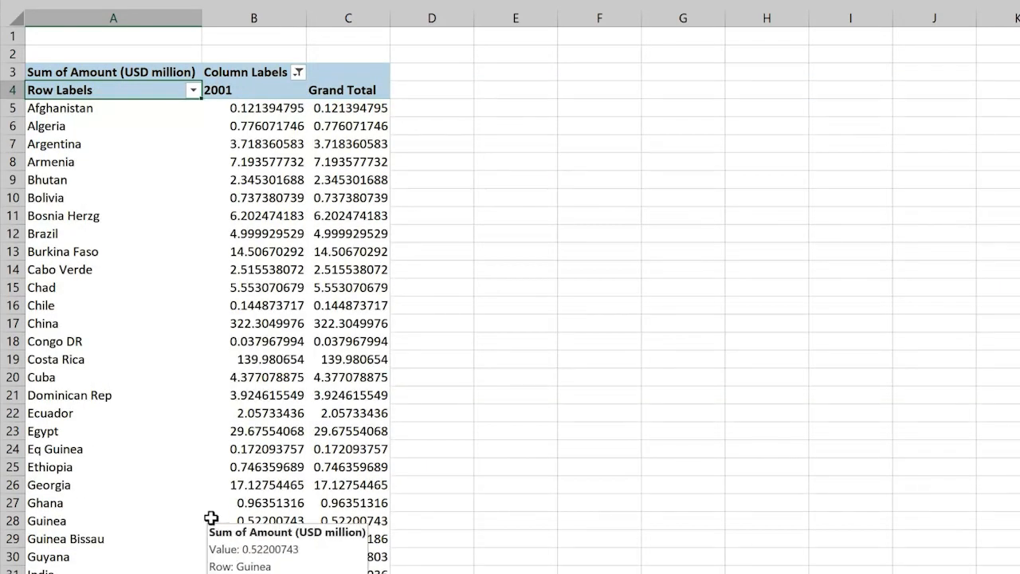
Filter the pivot table's row labels to show only Argentina.
click(193, 91)
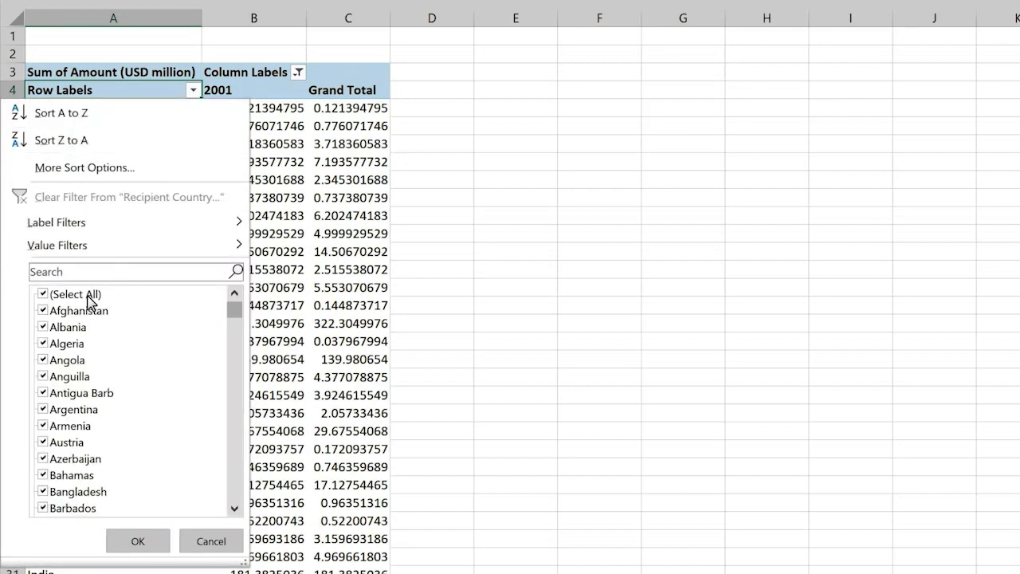
click(44, 299)
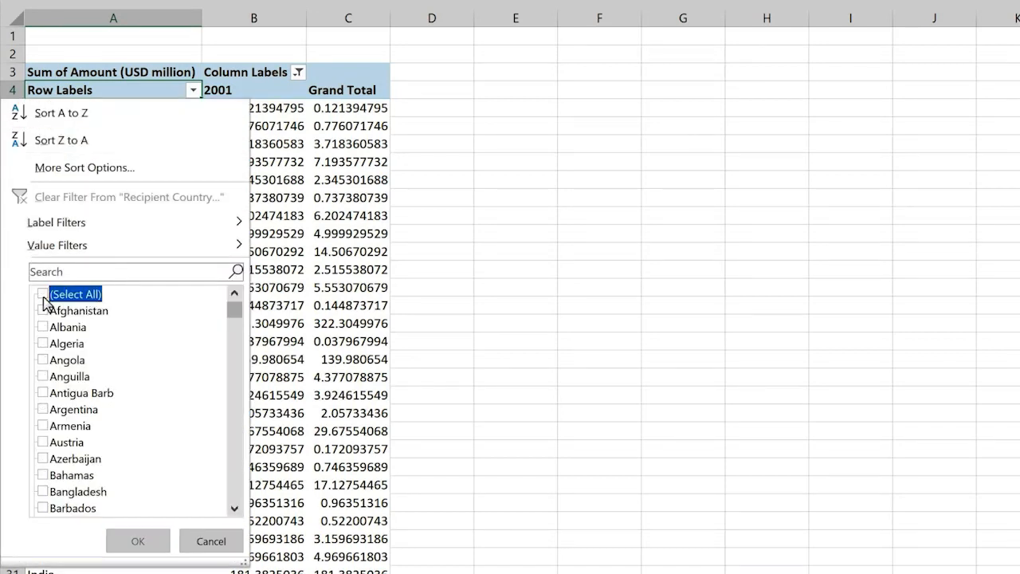
click(43, 409)
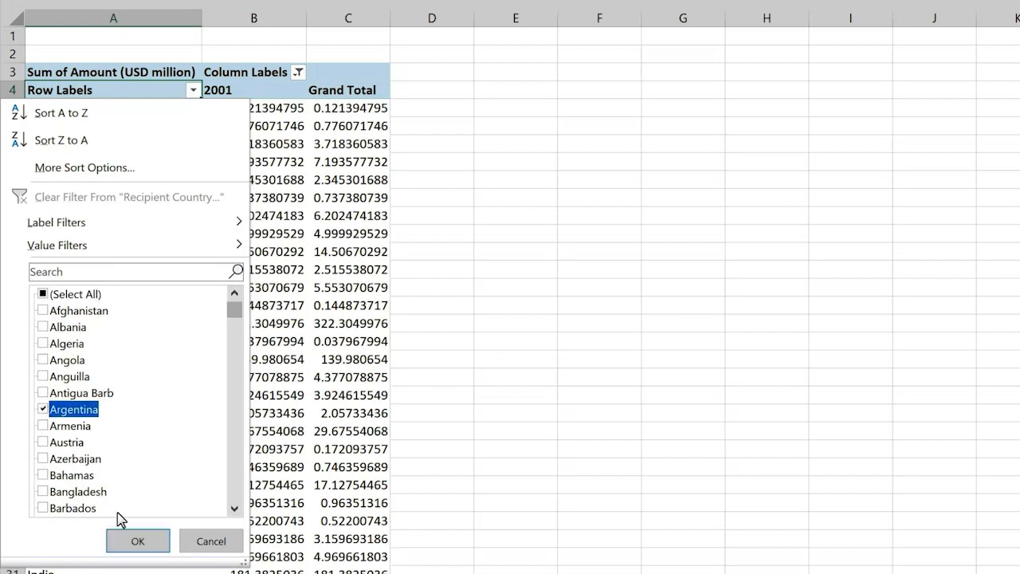
click(143, 544)
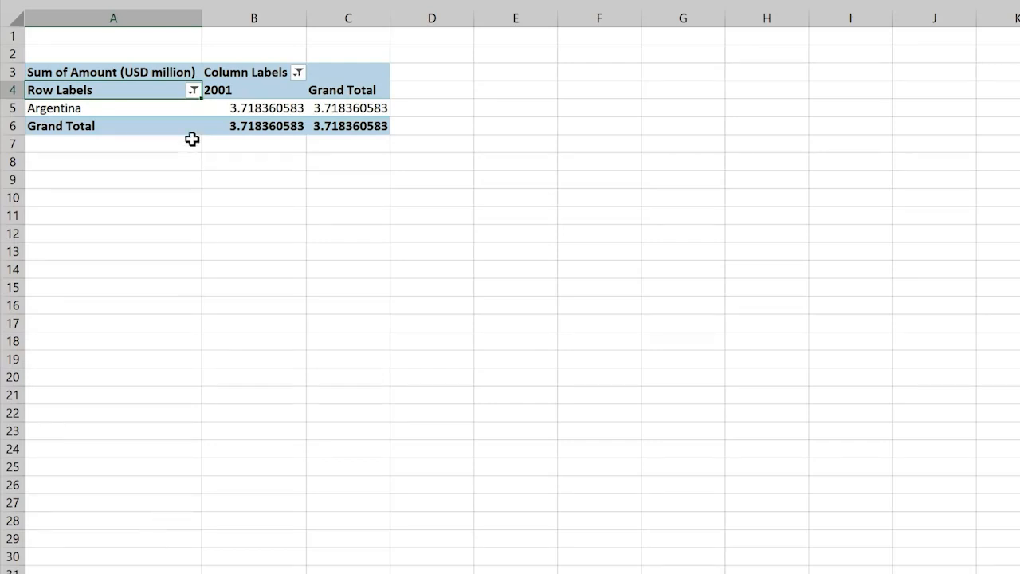
Search the row label filter for "braz" and add Brazil to the current filter selection.
click(195, 92)
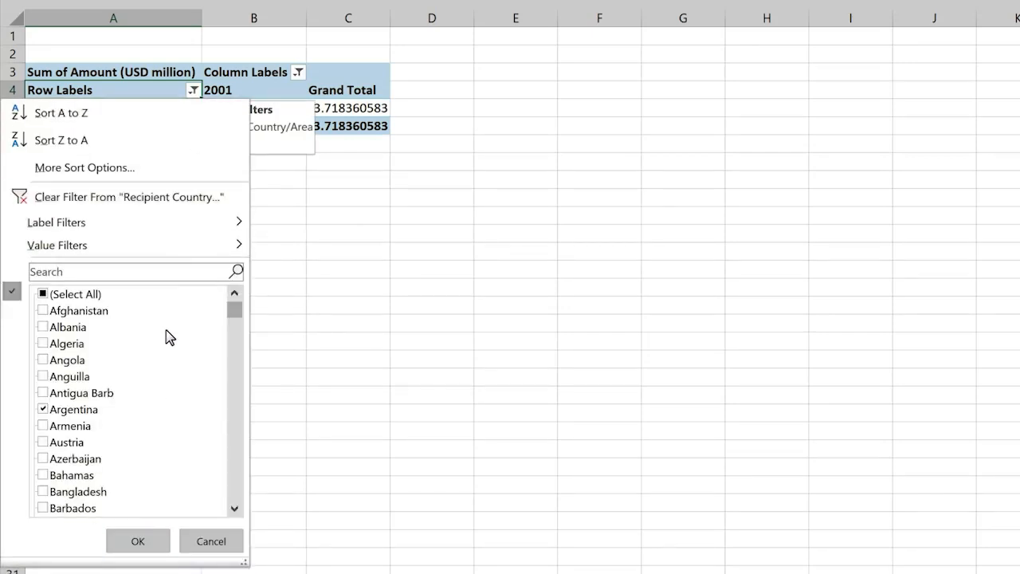
click(163, 274)
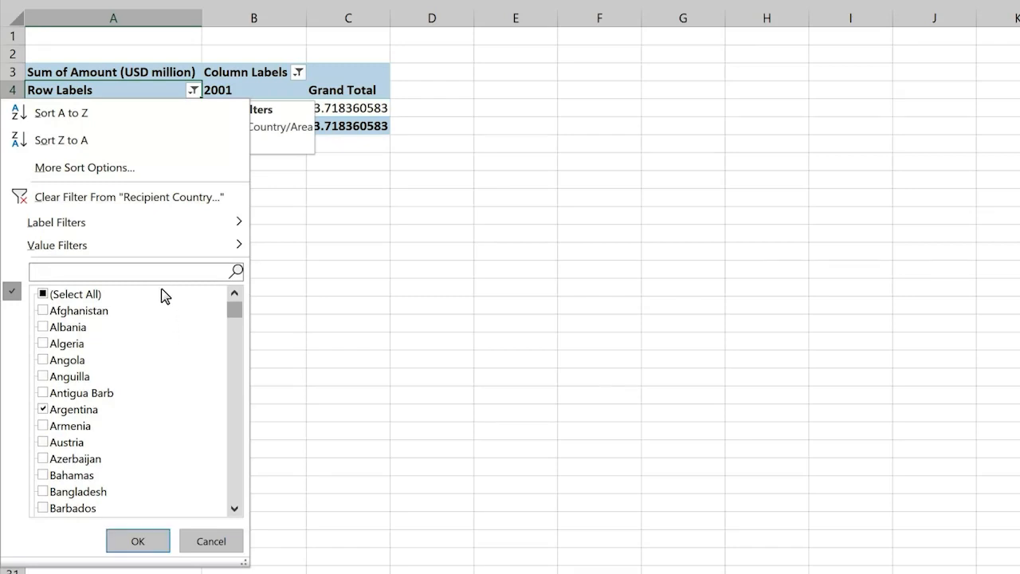
text(braz)
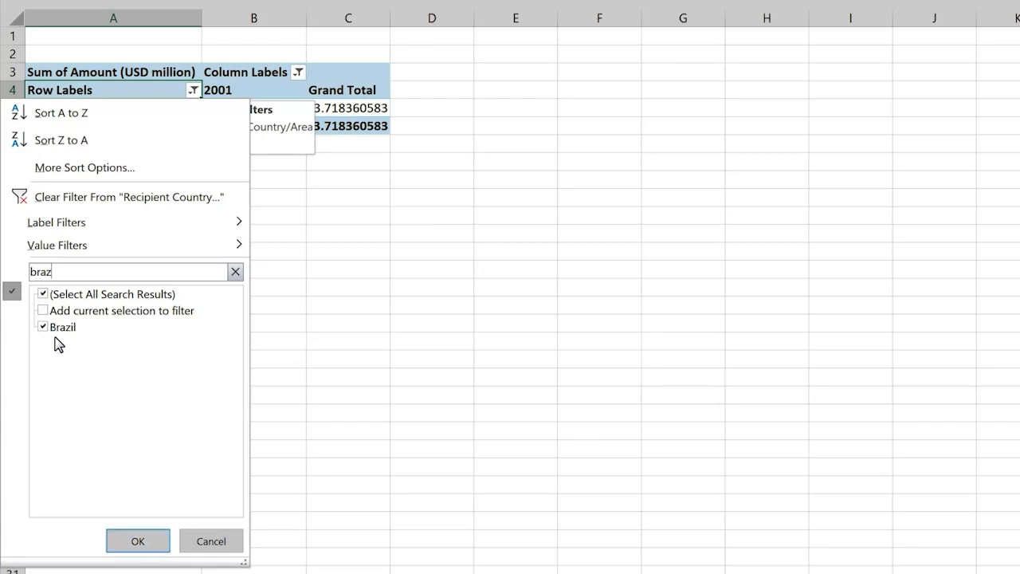
click(45, 311)
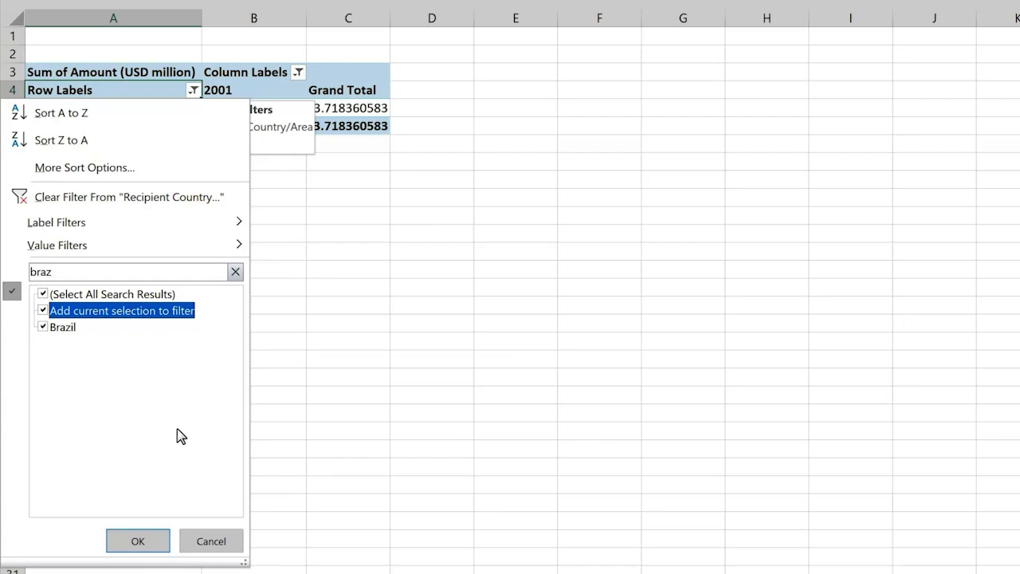
click(166, 546)
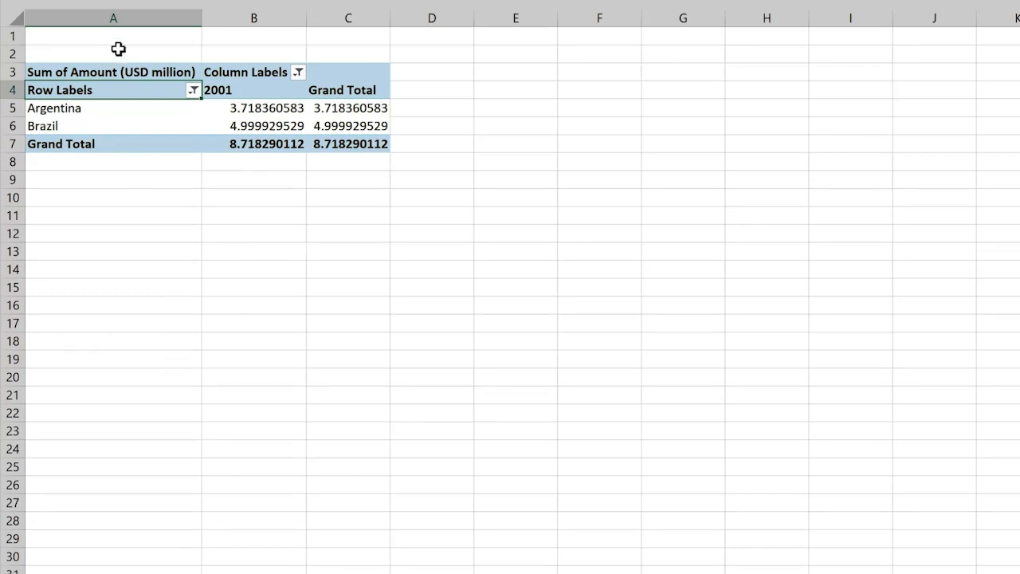
Clear all row and column filters from the pivot table.
click(192, 92)
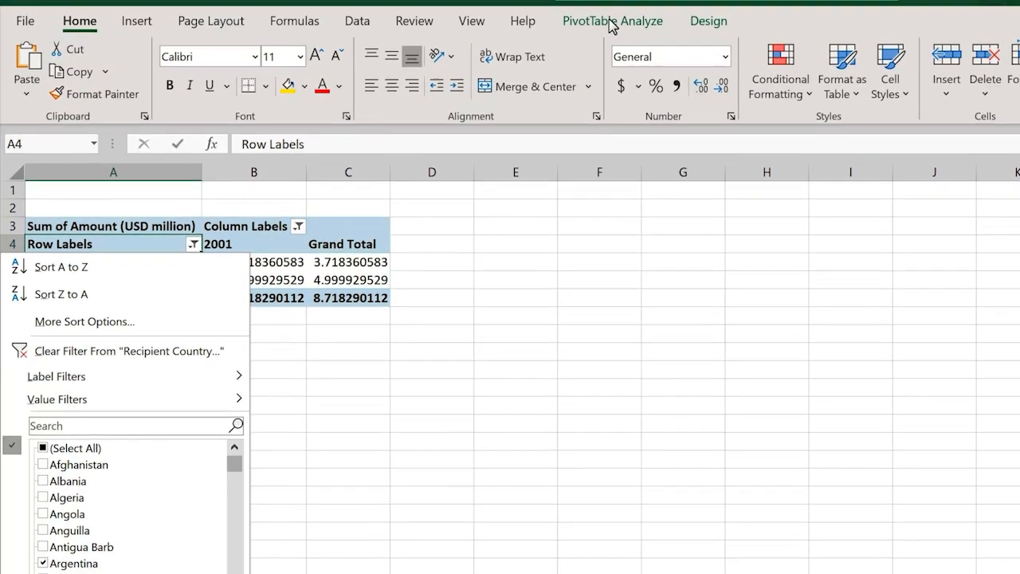
click(613, 44)
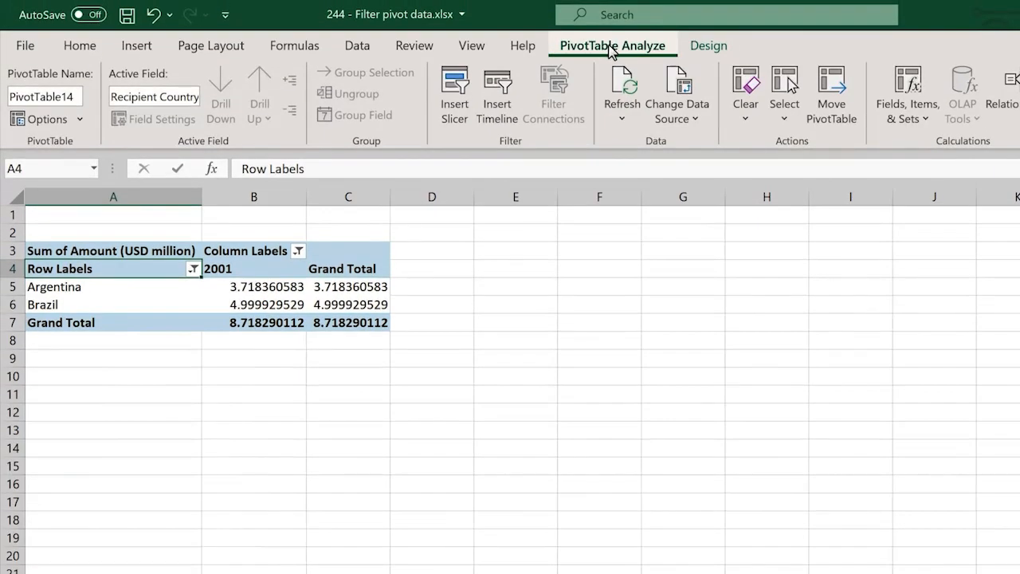
click(747, 125)
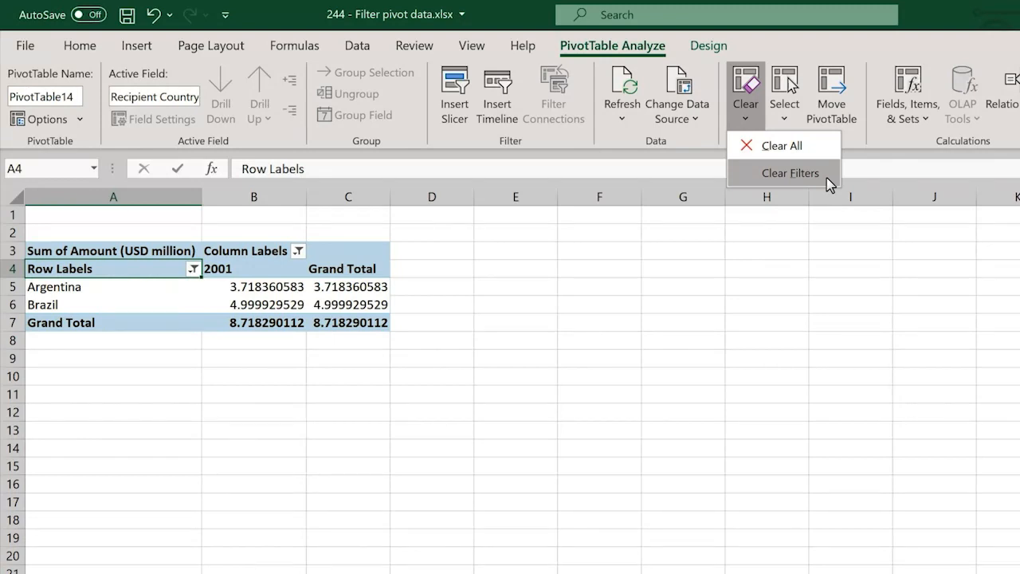
click(363, 48)
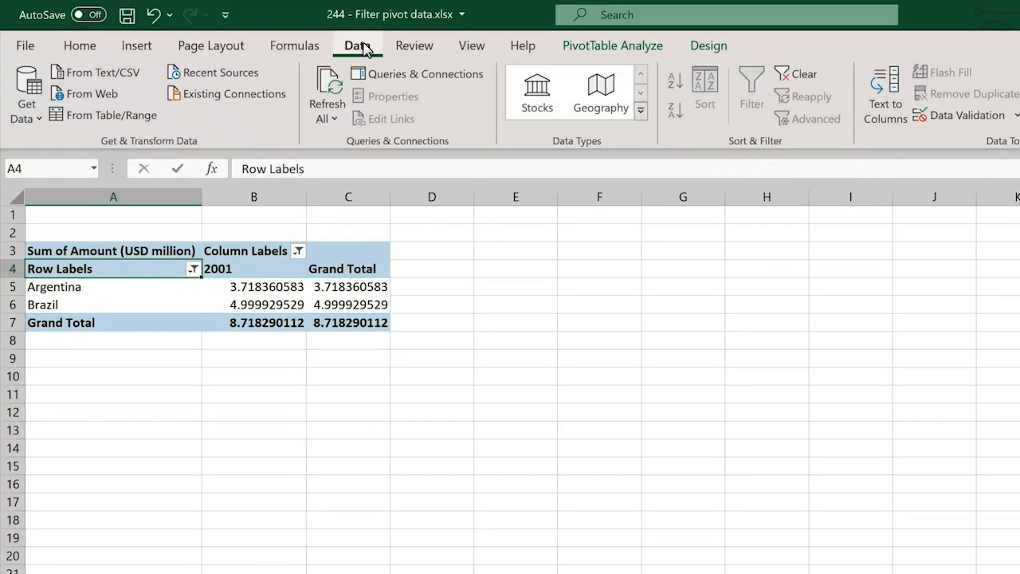
click(801, 77)
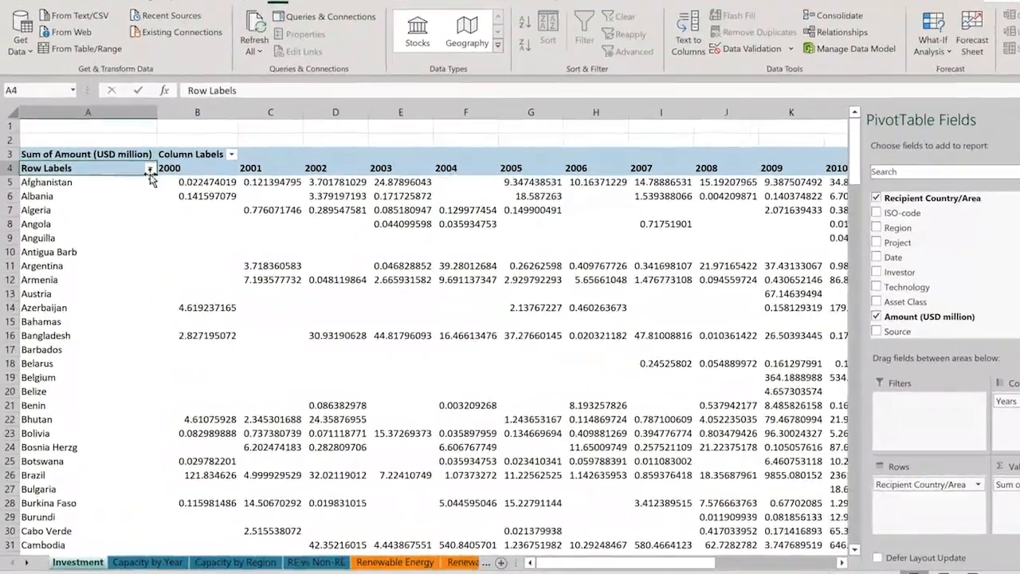
Apply a label filter to the row labels for recipient countries that begin with "b".
click(137, 191)
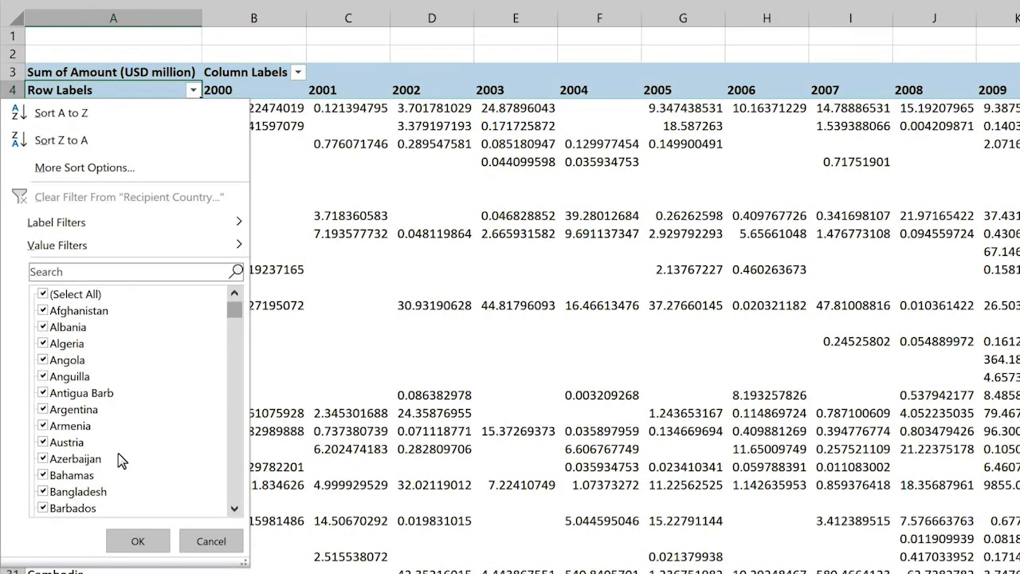
mouse_move(197, 231)
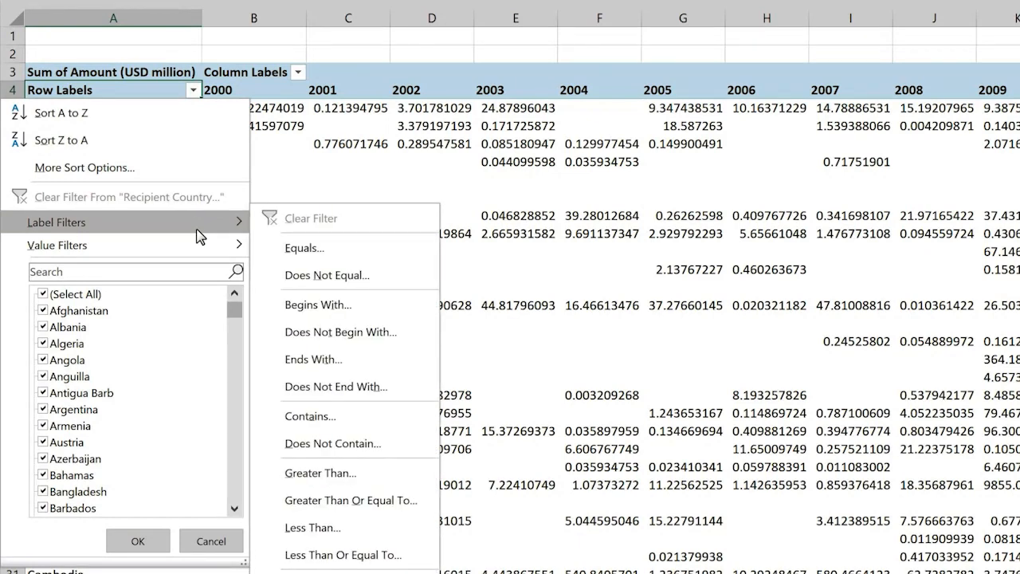
click(369, 312)
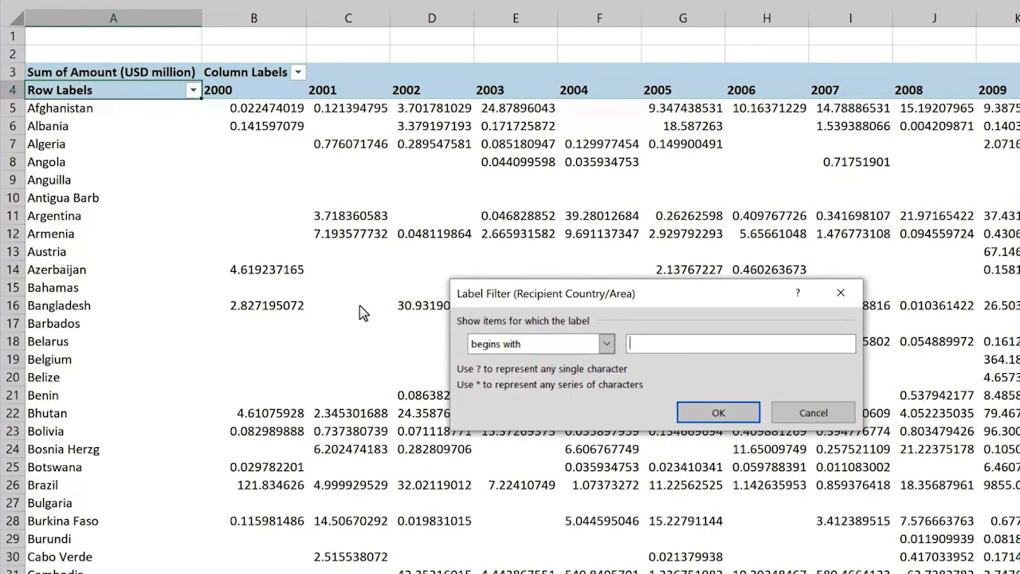
text(b)
click(737, 411)
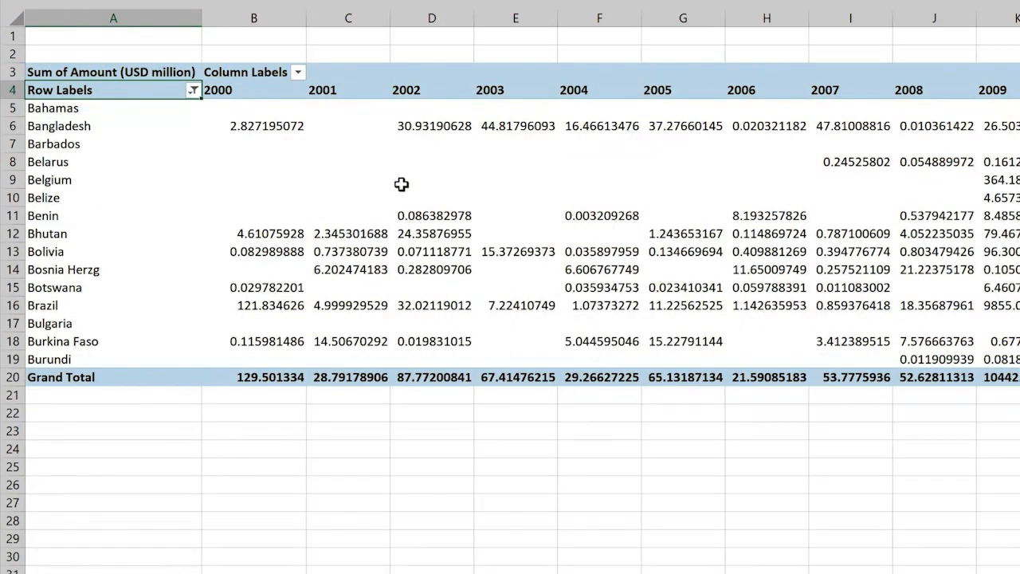
Apply a date filter to the column labels for Years after 31/12/2014.
mouse_move(301, 79)
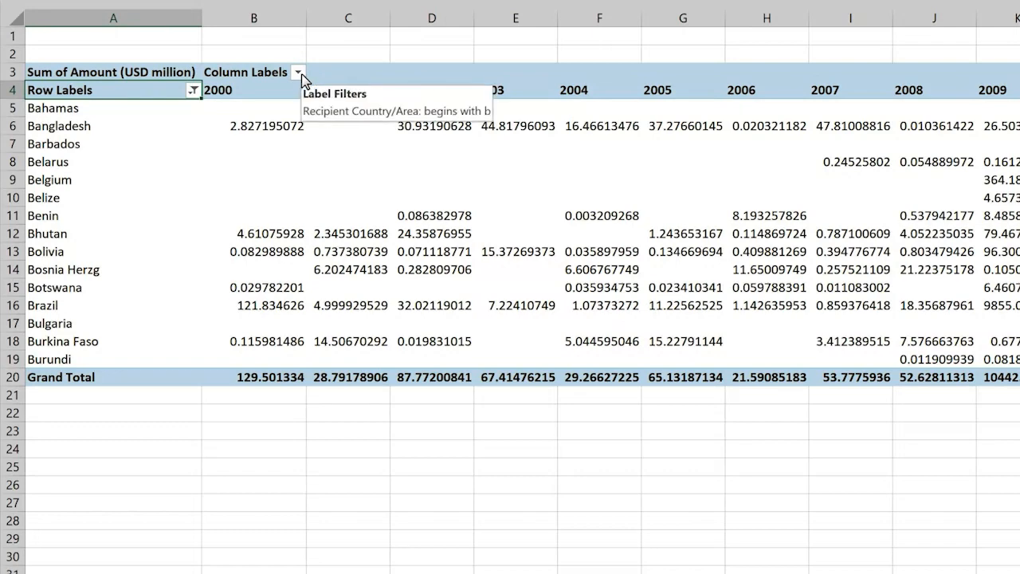
click(299, 72)
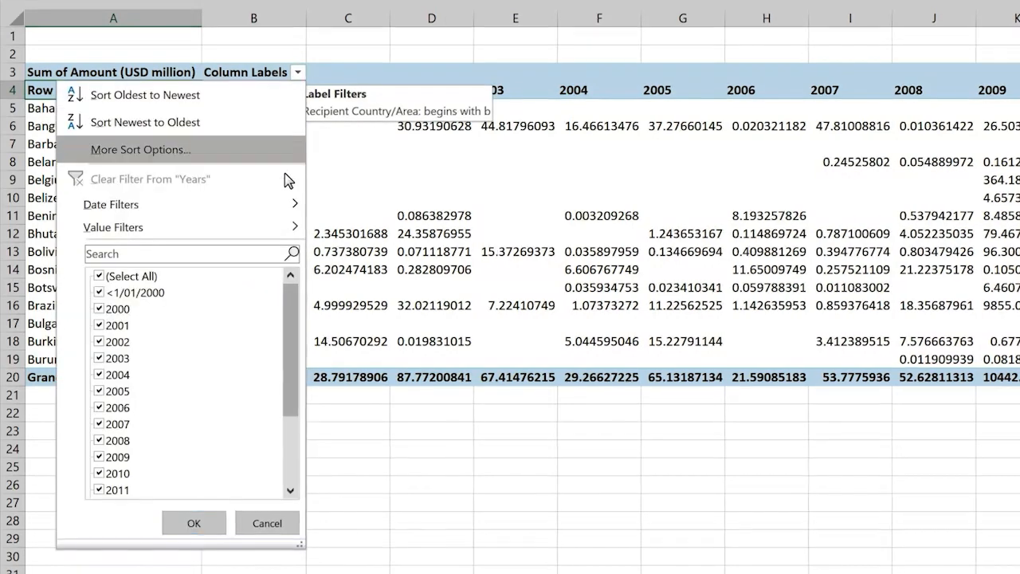
mouse_move(262, 205)
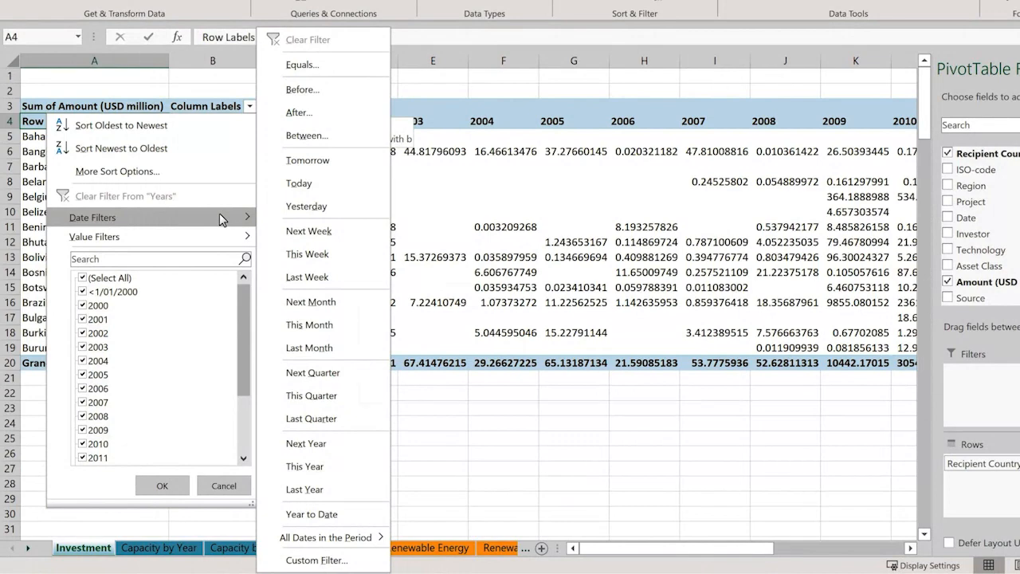
click(328, 118)
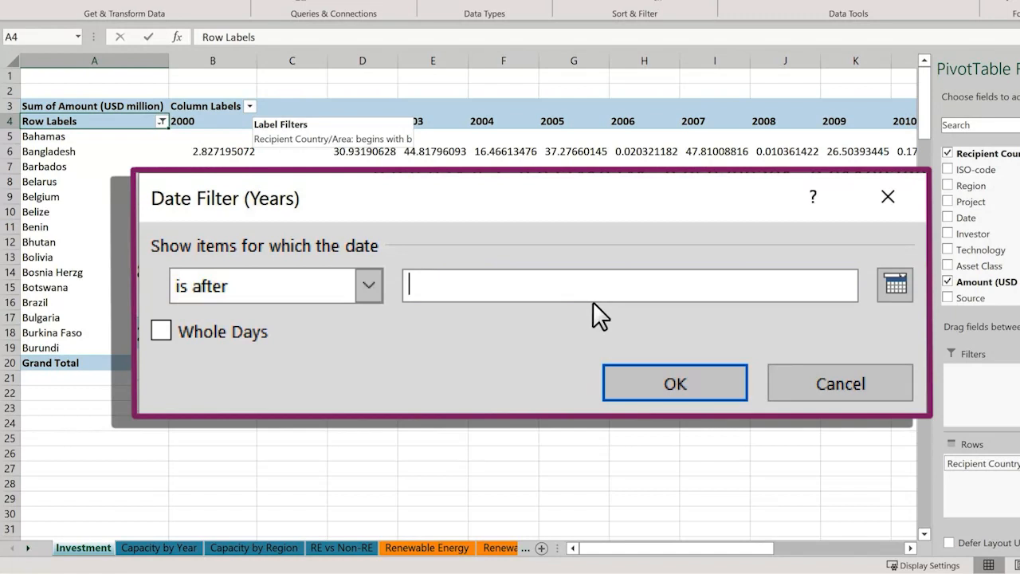
text(31/12/)
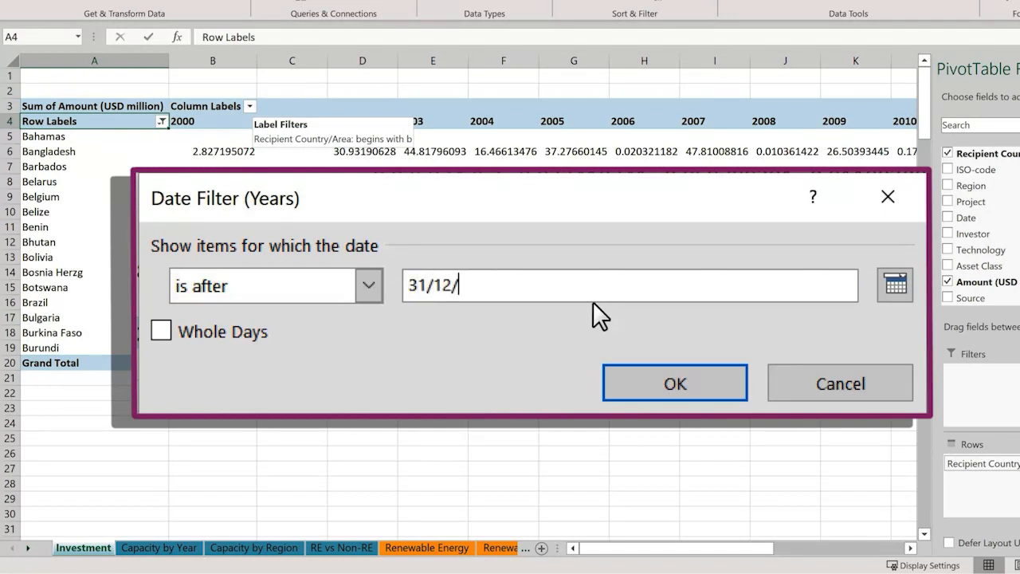
text(2014)
click(185, 342)
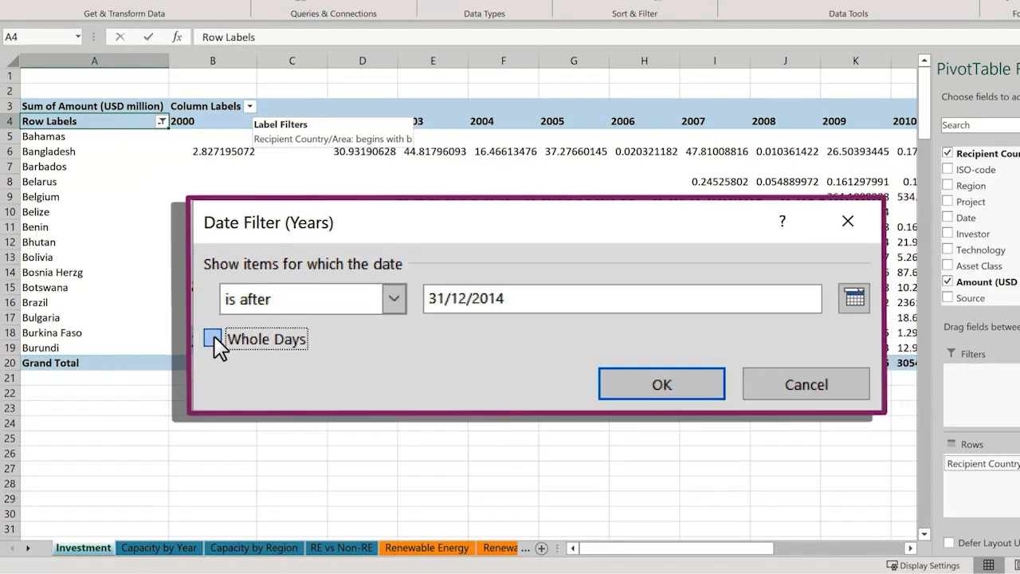
click(593, 388)
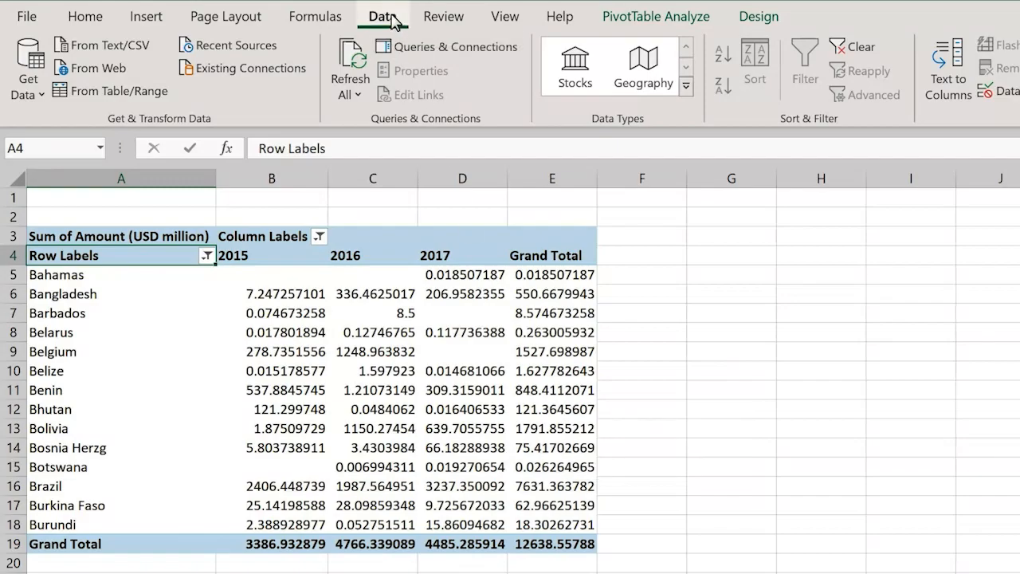
Clear the label and date filters and remove the Years field from the pivot table's columns.
click(851, 46)
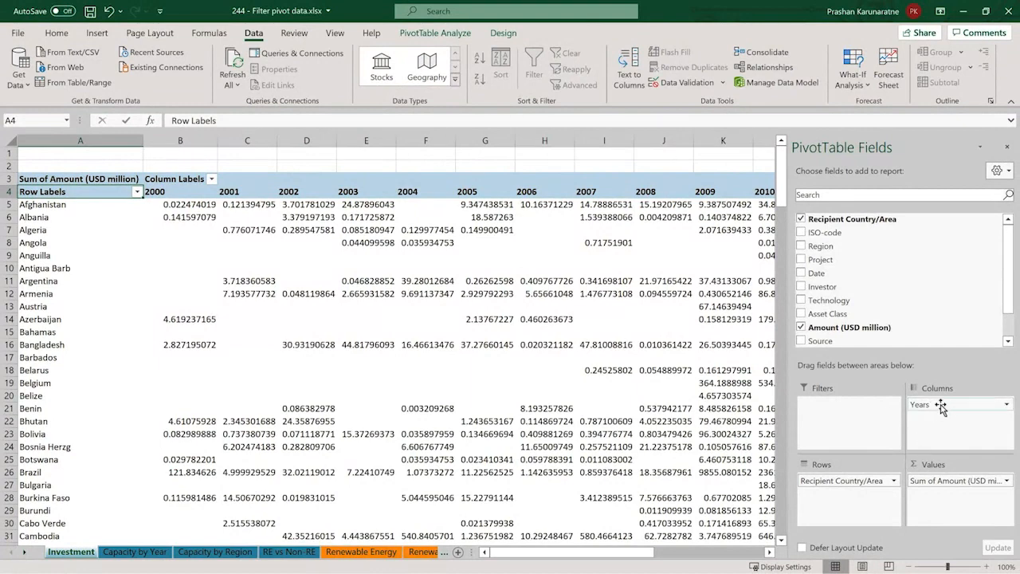
drag(929, 404, 672, 396)
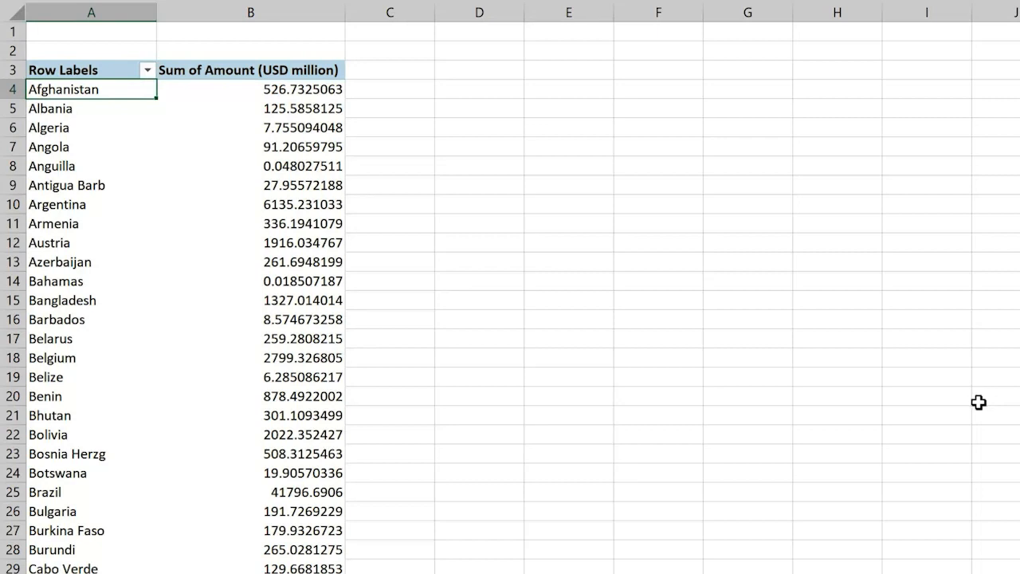
Apply a top-value filter to the row labels showing the top 5 items by Sum of Amount (USD million).
click(145, 71)
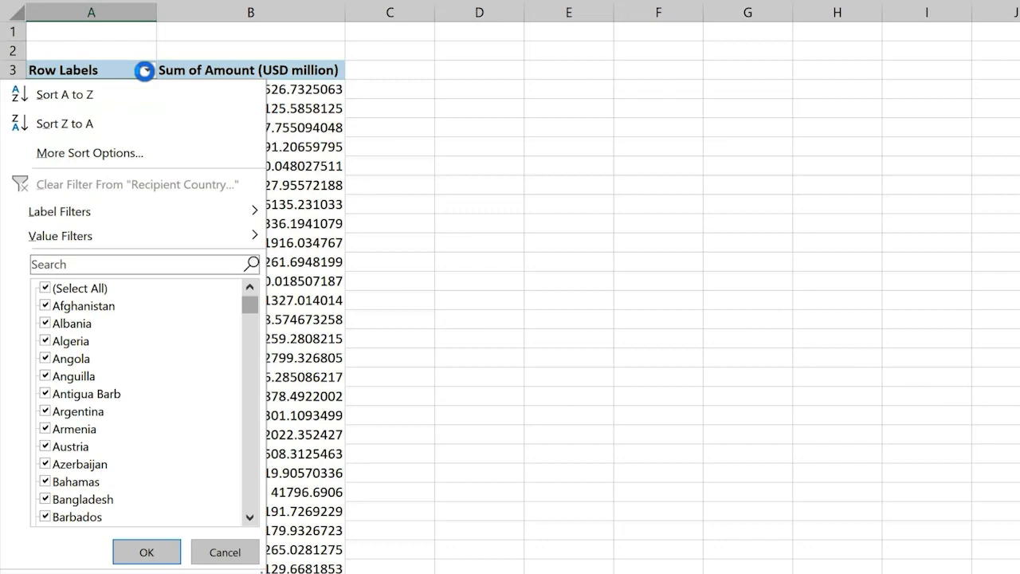
mouse_move(159, 245)
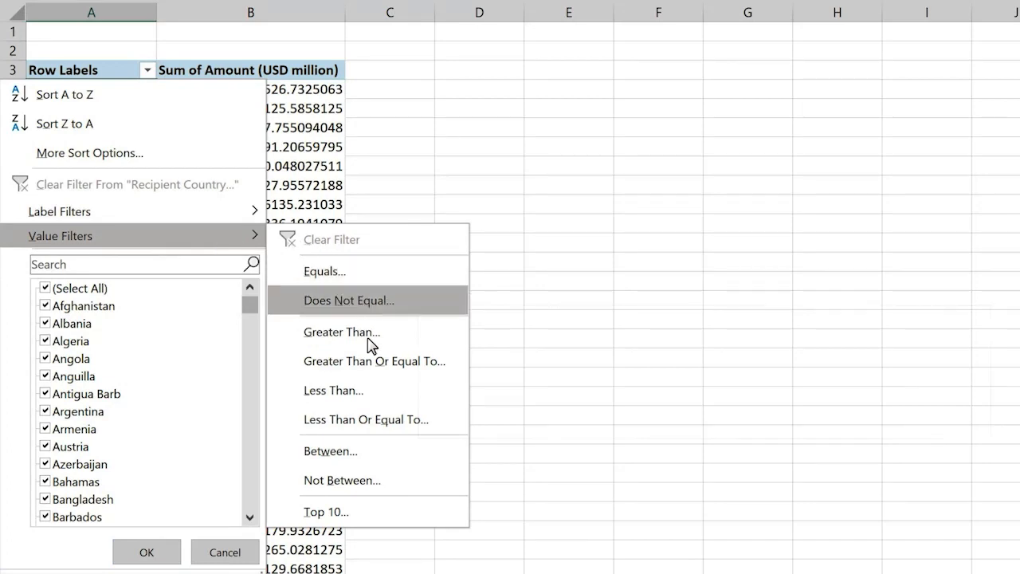
click(406, 514)
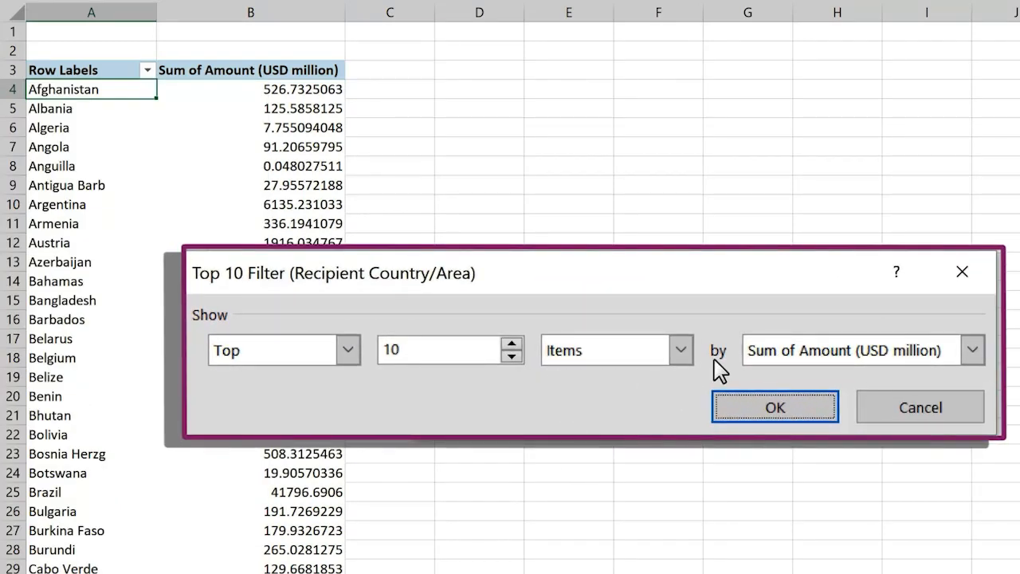
click(681, 351)
click(681, 354)
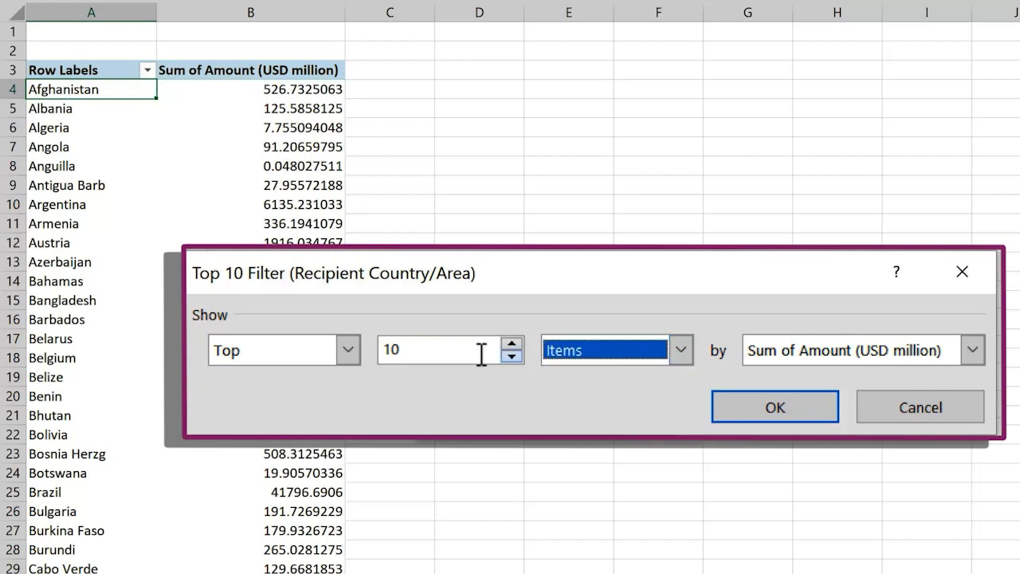
drag(462, 352, 307, 329)
text(5)
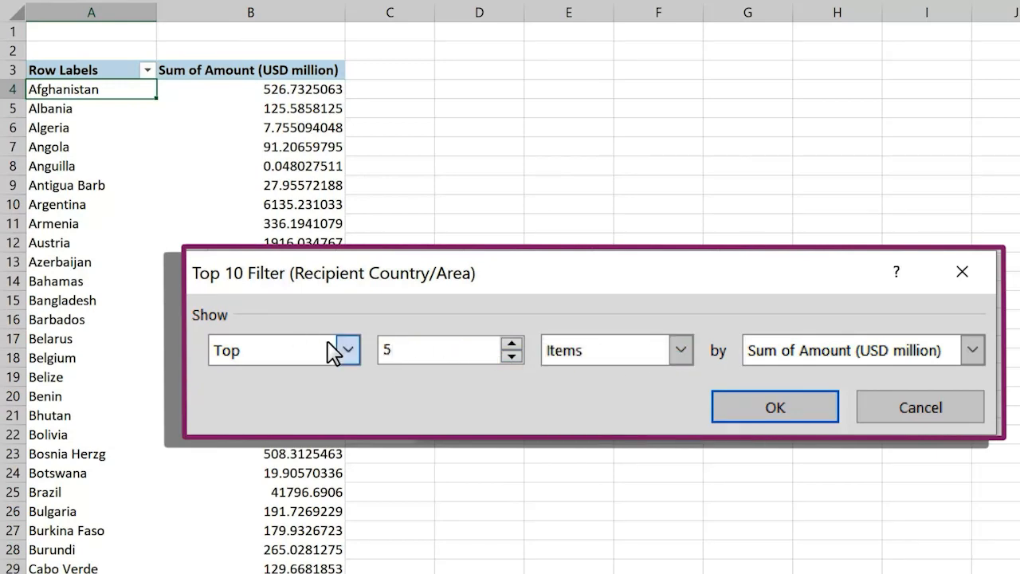
click(842, 416)
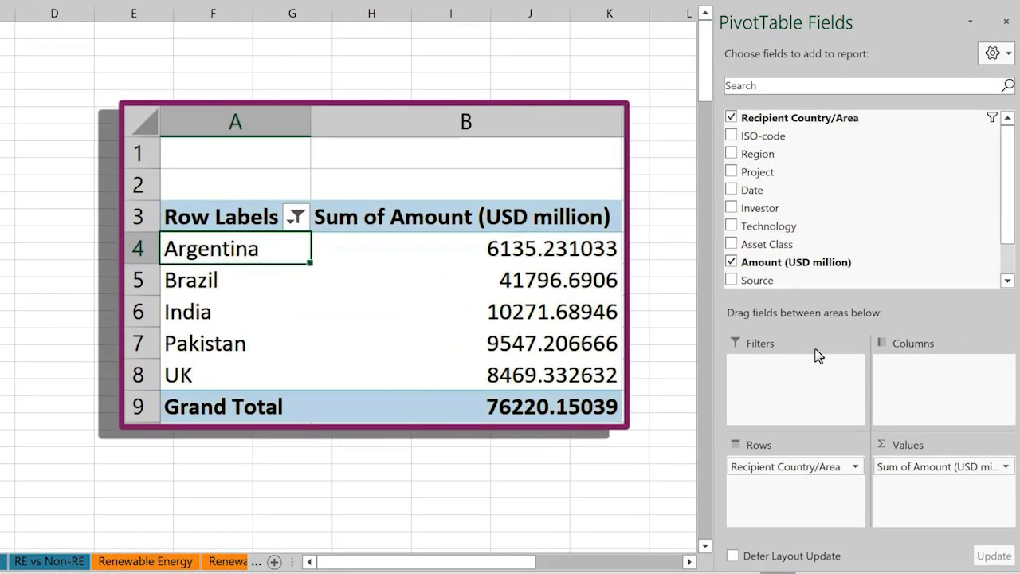
Add the Years field as a report filter on the investment pivot table and filter it to 2010.
drag(1006, 223, 1008, 255)
mouse_move(796, 256)
mouse_down()
mouse_move(841, 322)
mouse_move(852, 431)
mouse_up()
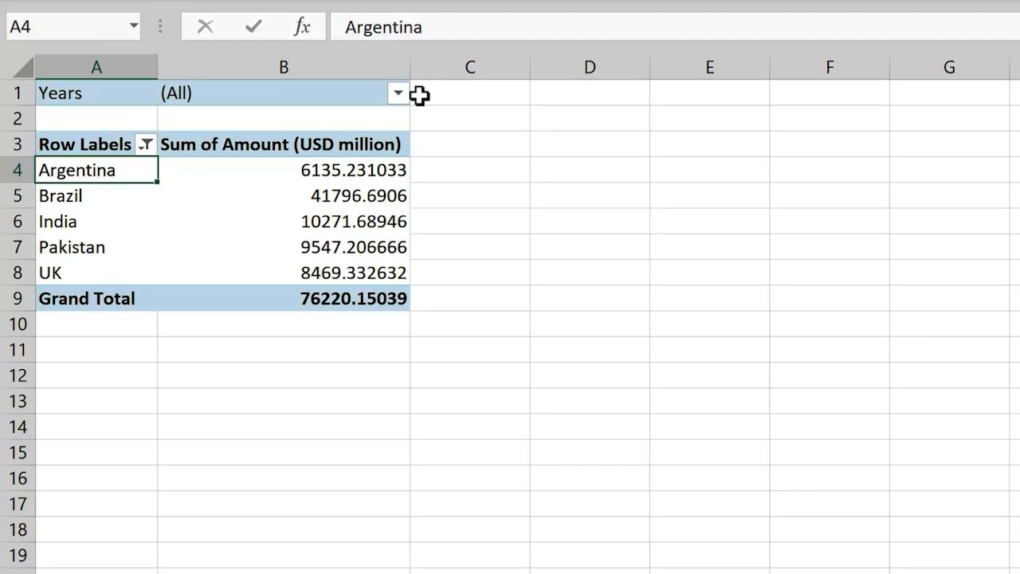
click(398, 92)
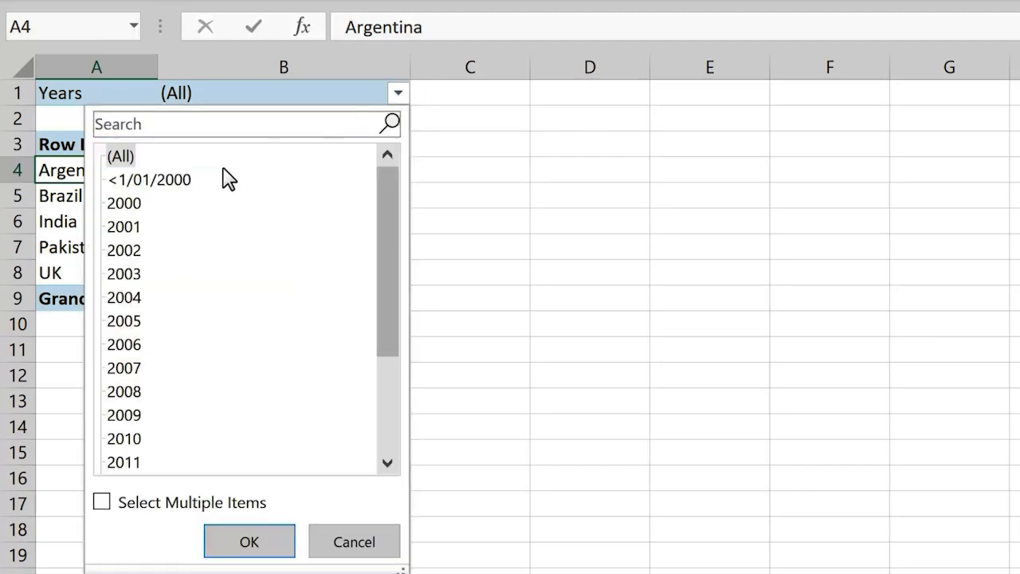
click(123, 439)
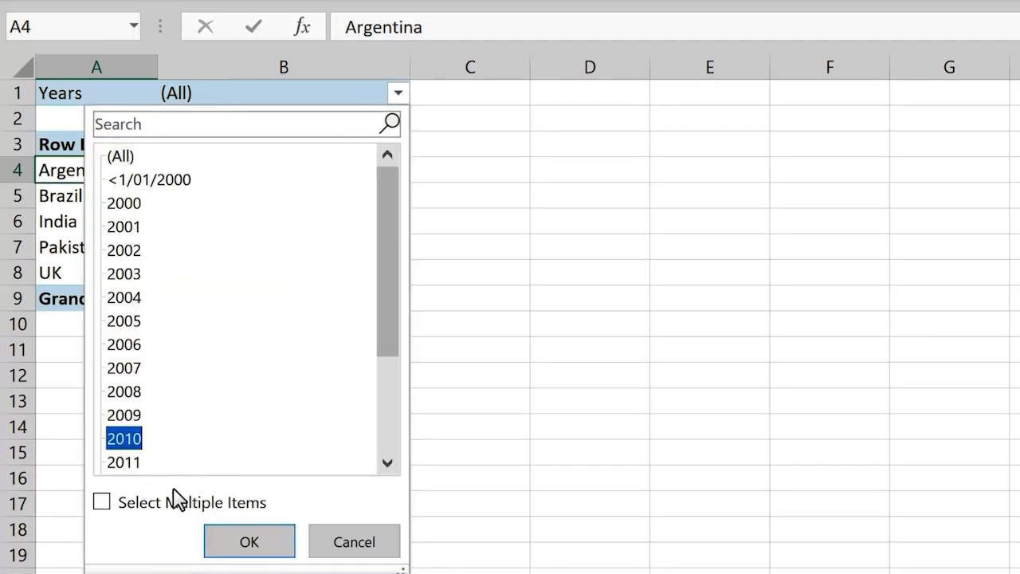
click(247, 550)
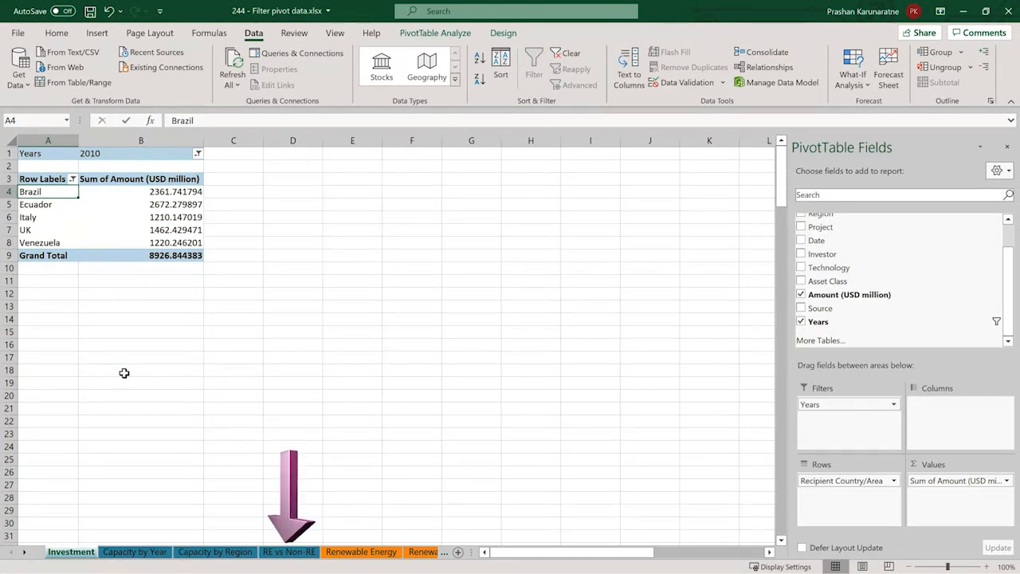
On the RE vs Non-RE sheet, add the Year field to the pivot table as a report filter.
click(286, 552)
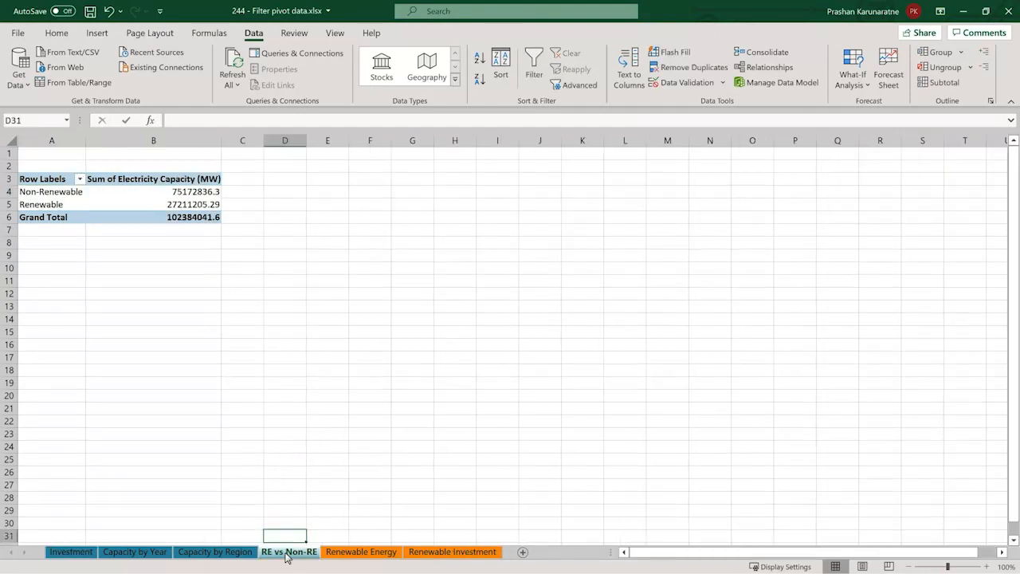
click(168, 206)
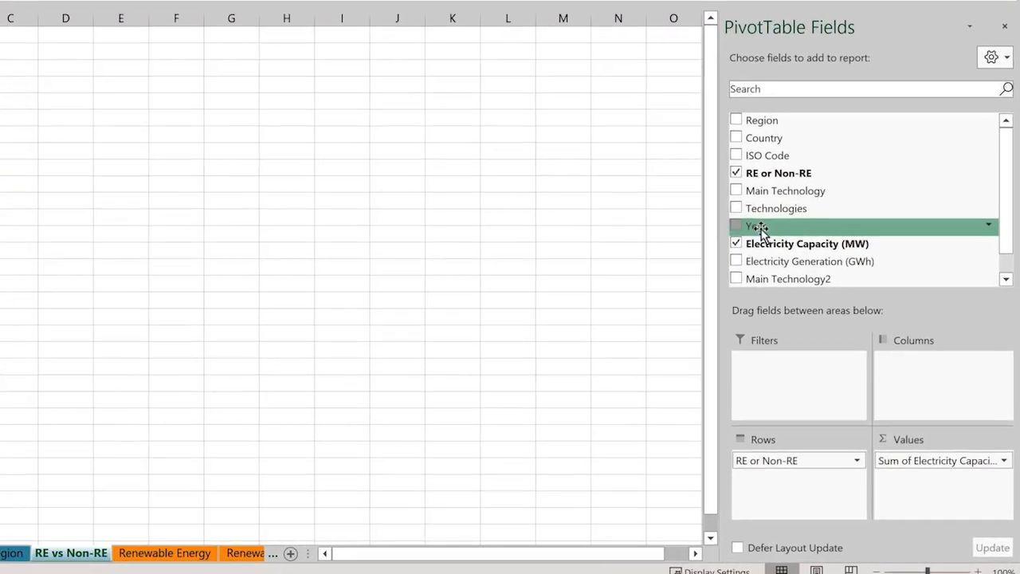
drag(761, 228, 788, 371)
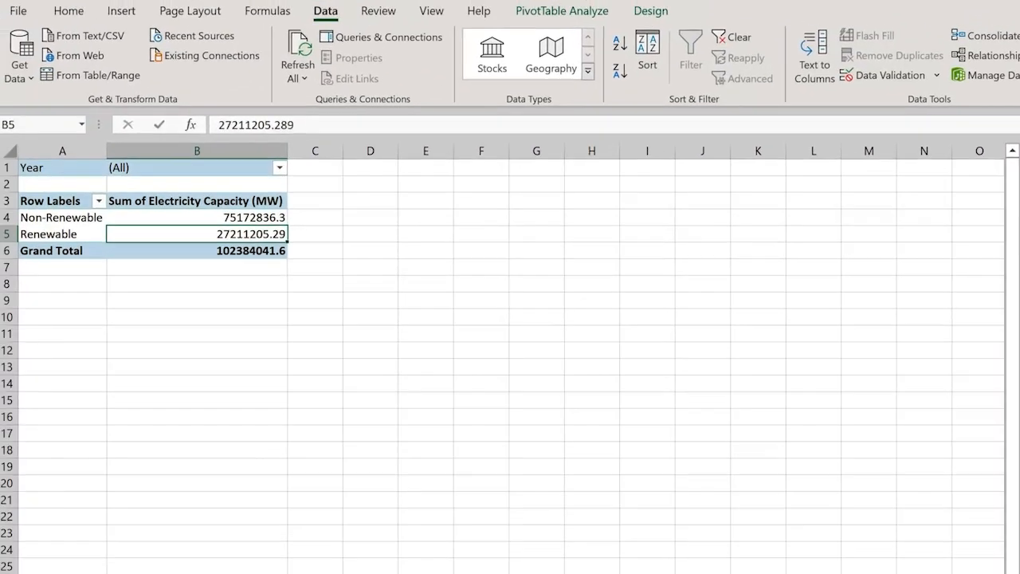
Filter the Year report filter to multiple items, keeping only 2000, 2010 and 2017.
click(285, 170)
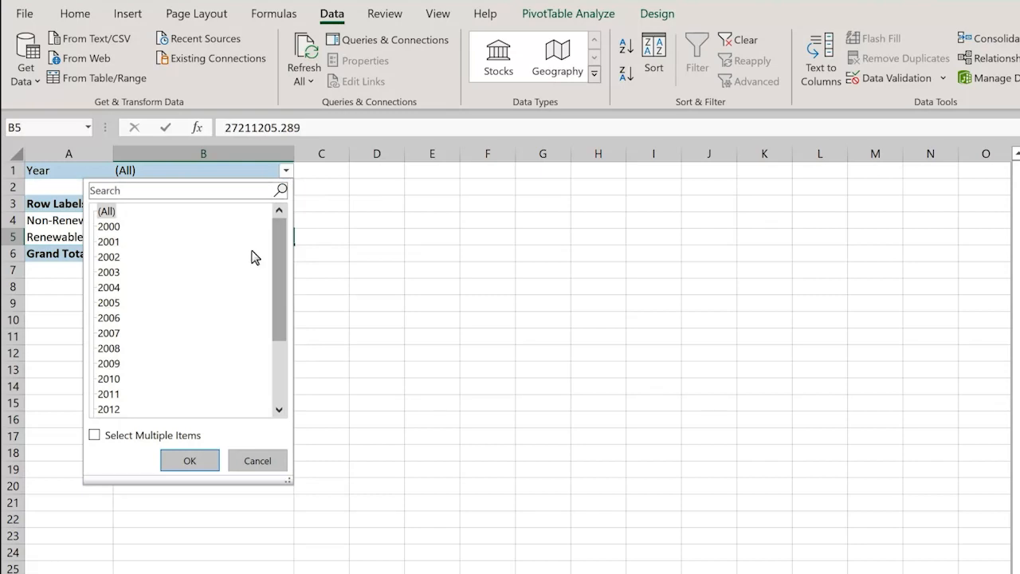
click(94, 436)
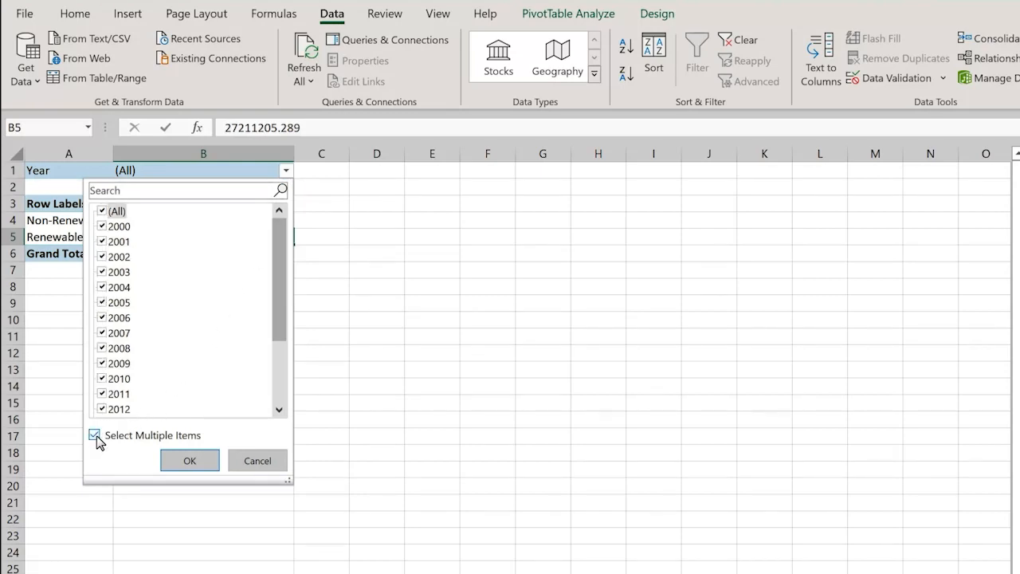
click(102, 211)
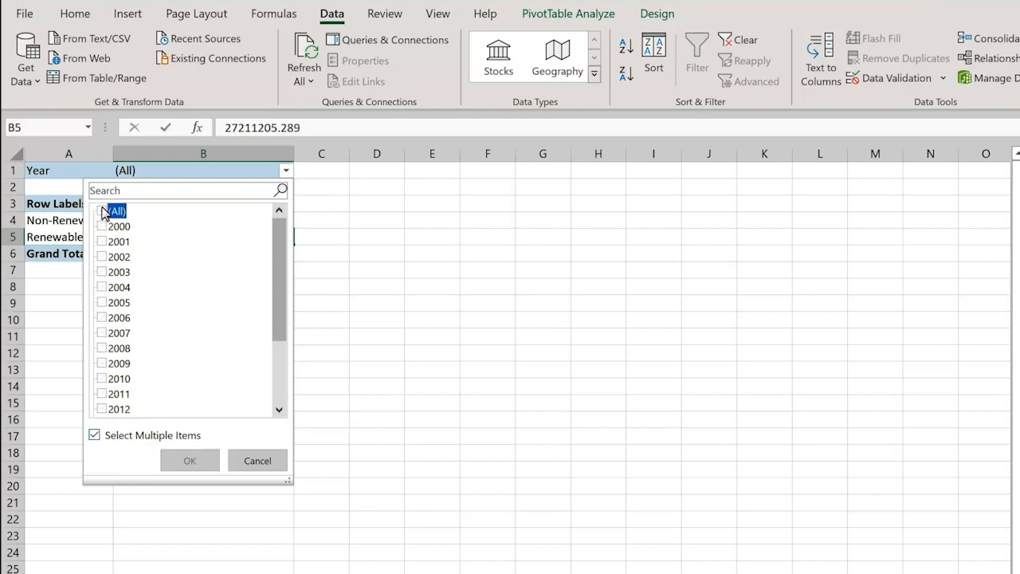
click(102, 226)
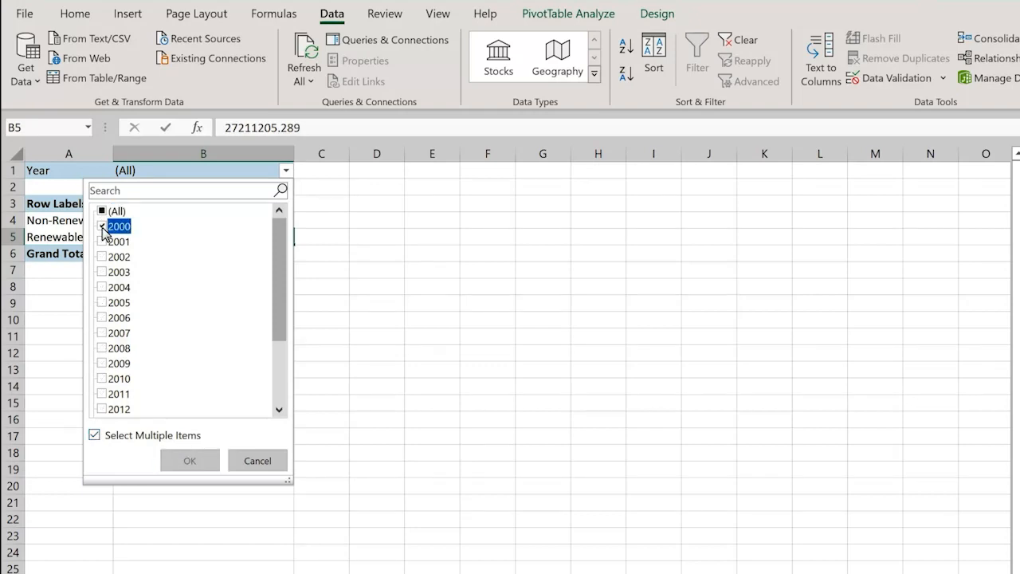
click(102, 380)
drag(278, 326, 285, 364)
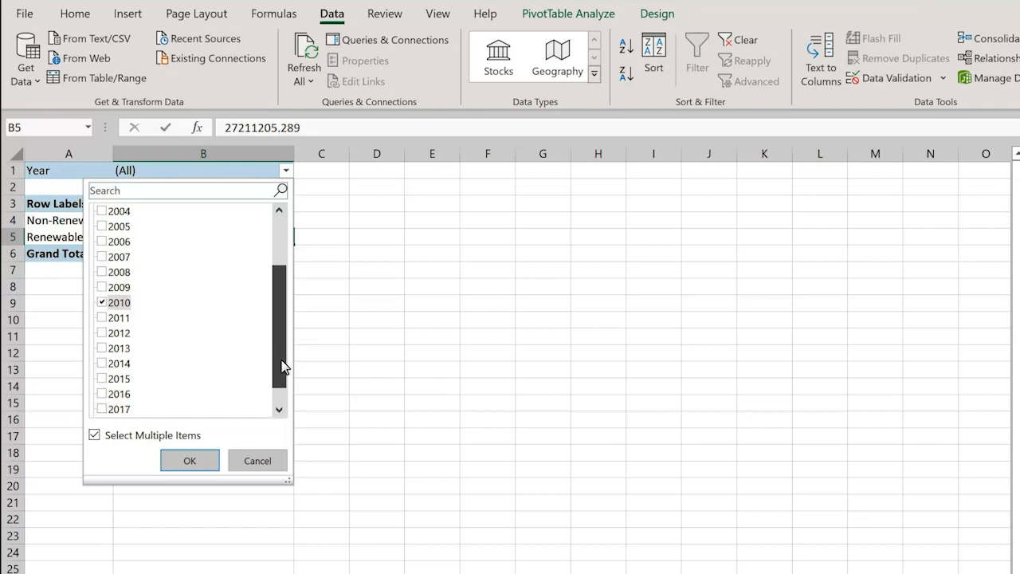
click(102, 409)
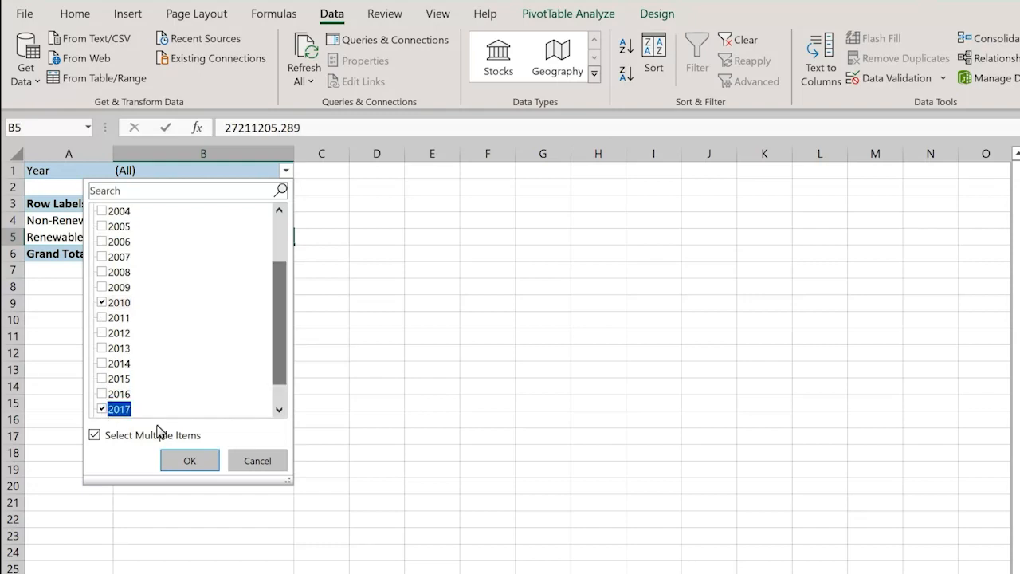
click(190, 461)
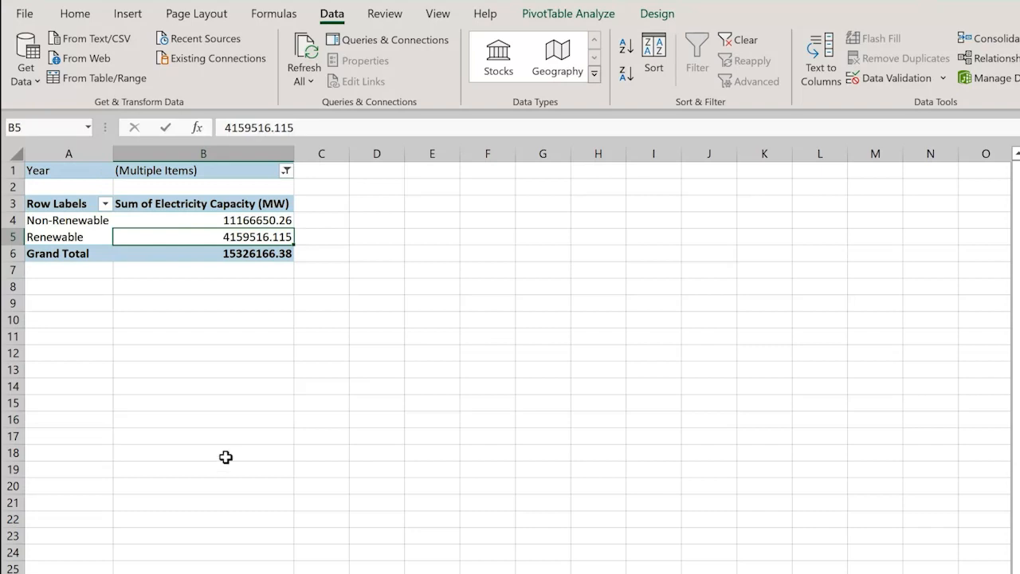
Generate separate report filter pages for the Year field of the RE vs Non-RE pivot table.
click(538, 13)
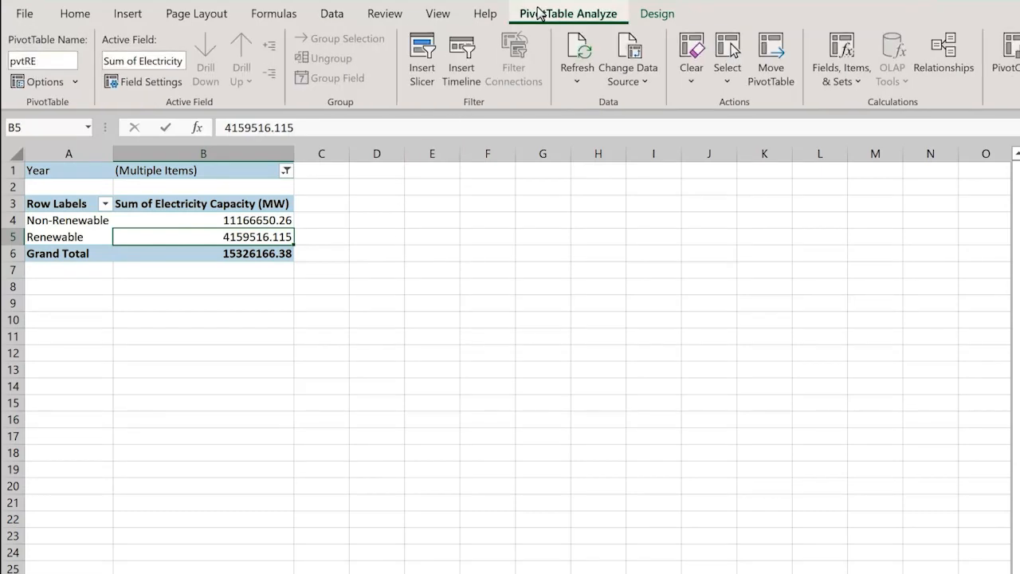
click(76, 82)
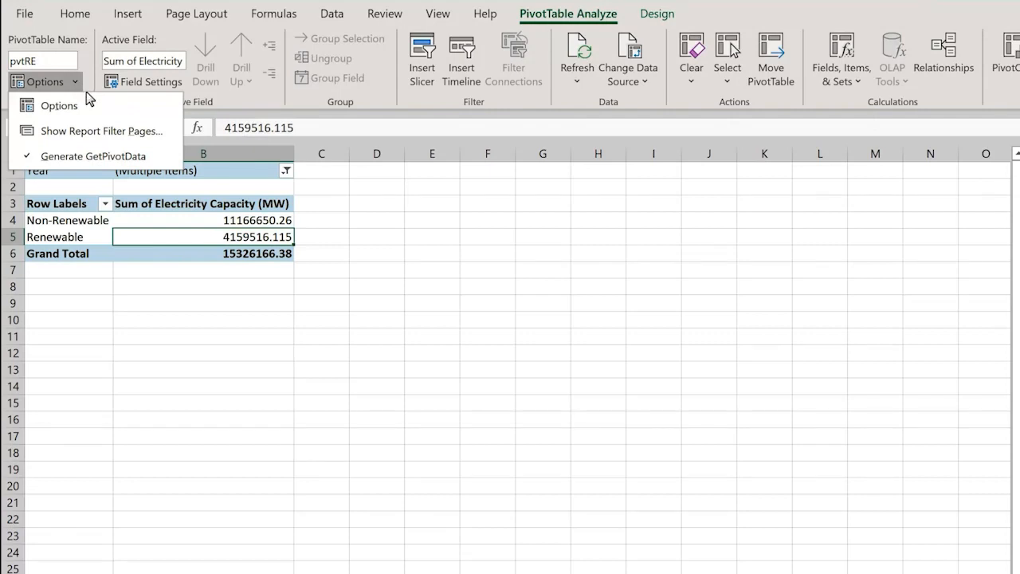
click(98, 131)
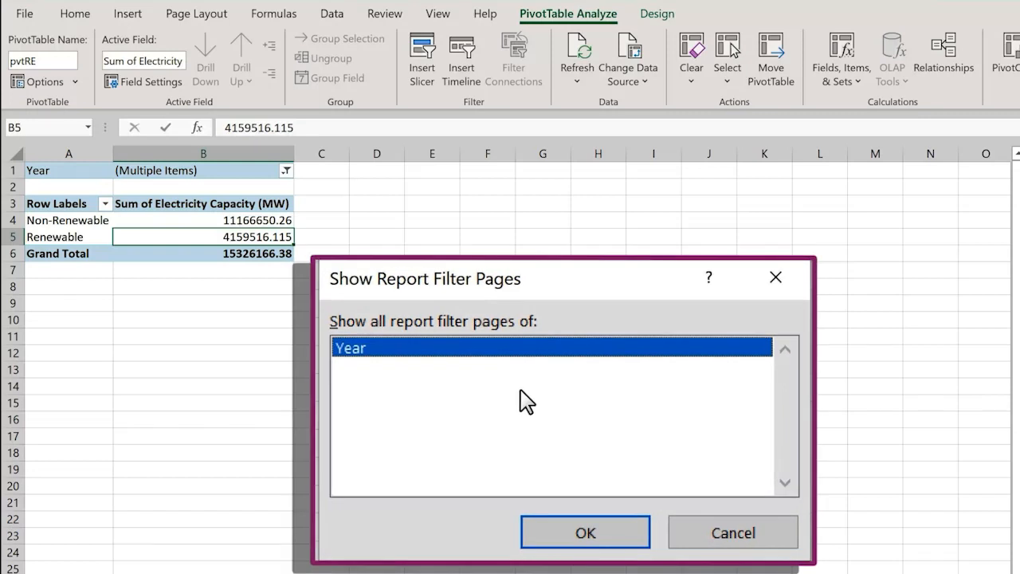
click(639, 542)
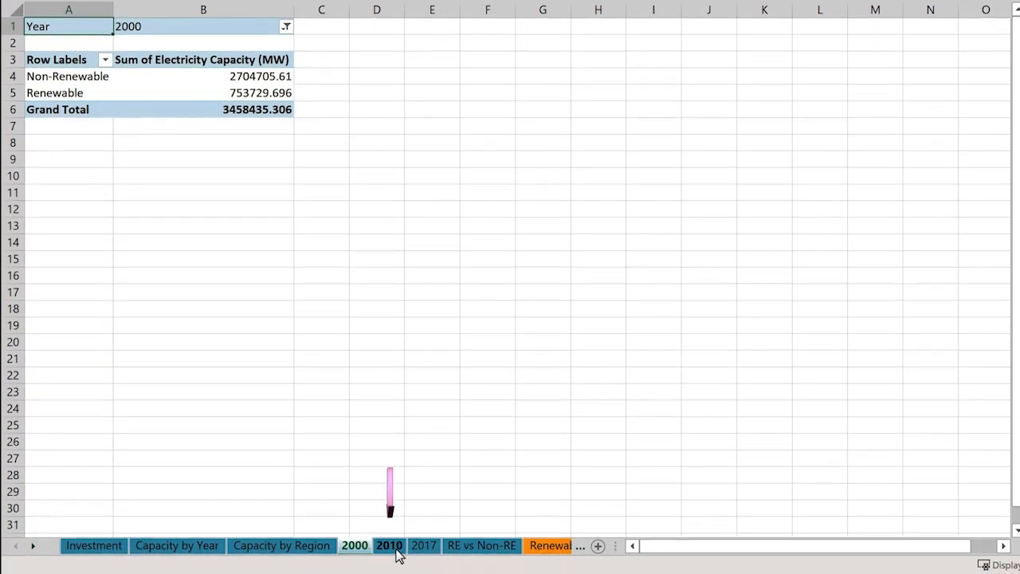
View the 2010 and 2017 report filter sheets, and open the pivot table's options list on the 2017 sheet.
click(392, 548)
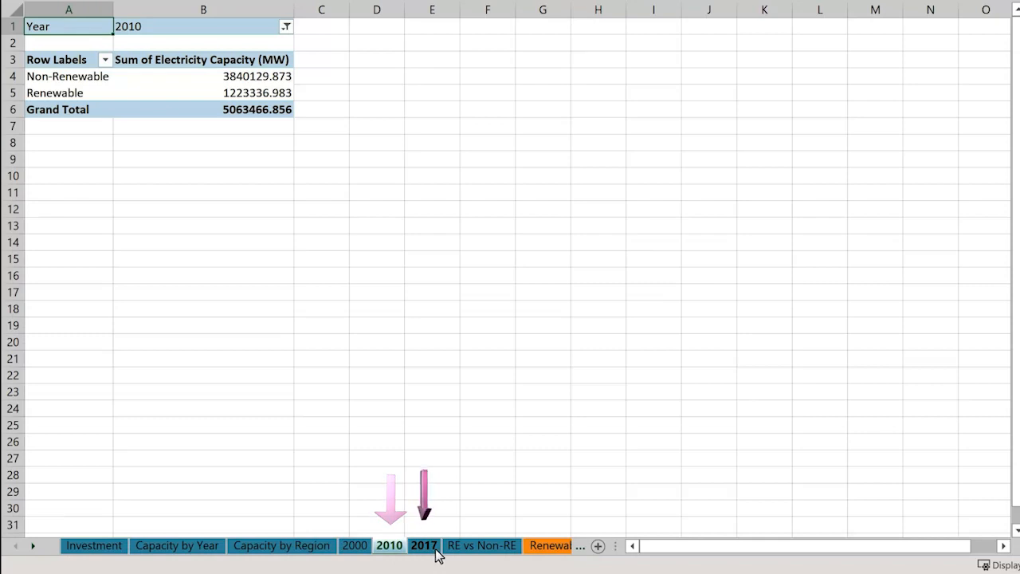
click(423, 550)
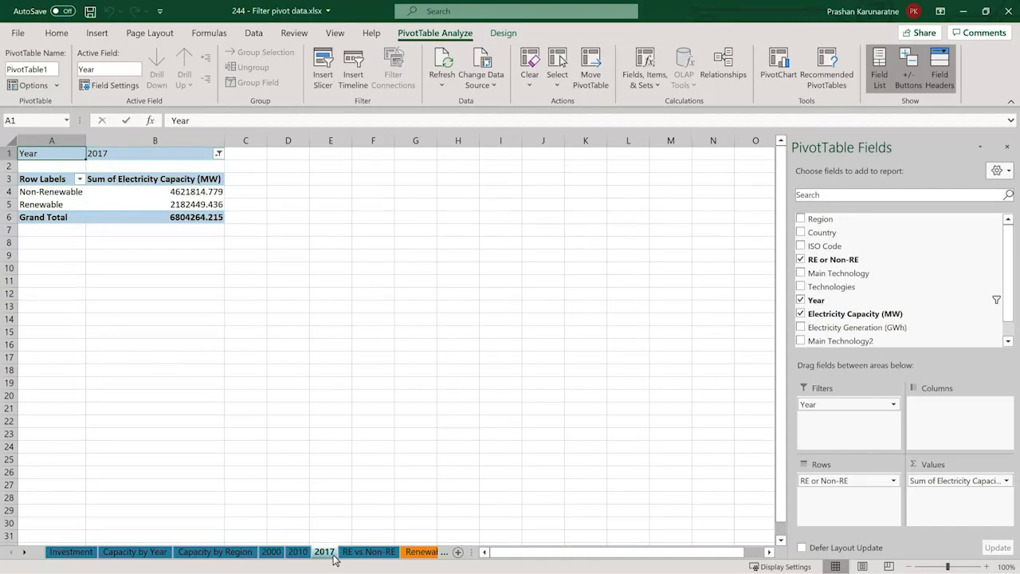
click(33, 86)
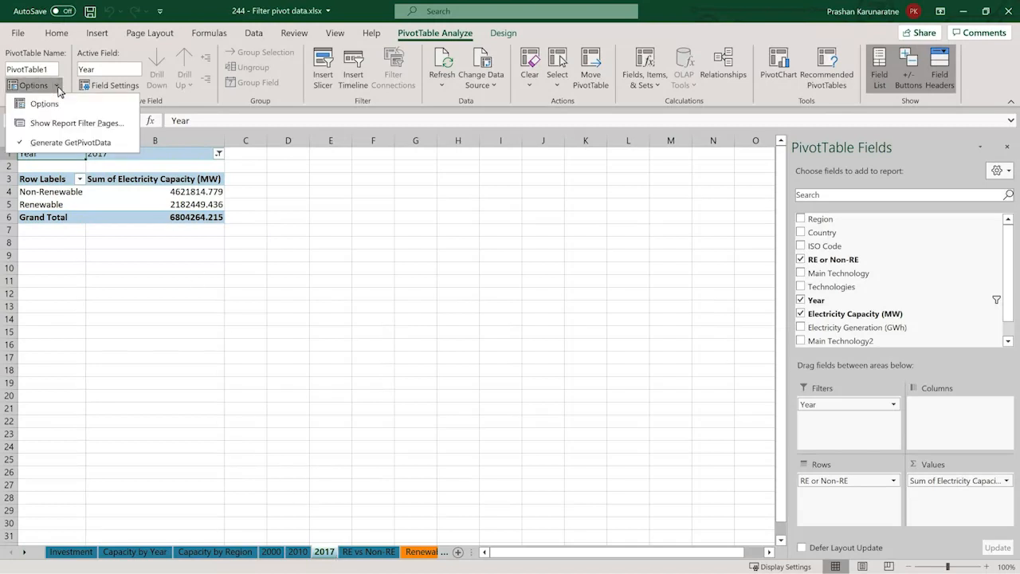